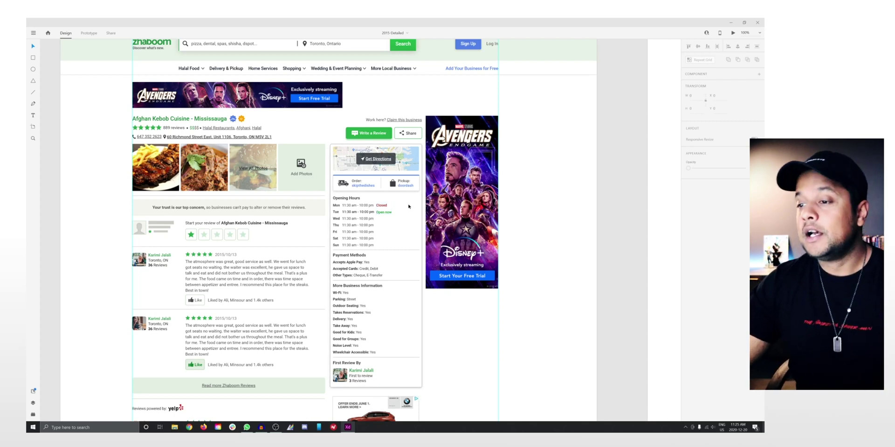
Drag the thin blue line from the top of the Order/Pickup box onto the empty pasteboard
{"action": "scroll", "coordinate": [413, 209], "scroll_direction": "up", "scroll_amount": 1}
{"action": "scroll", "coordinate": [353, 250], "scroll_direction": "up", "scroll_amount": 3}
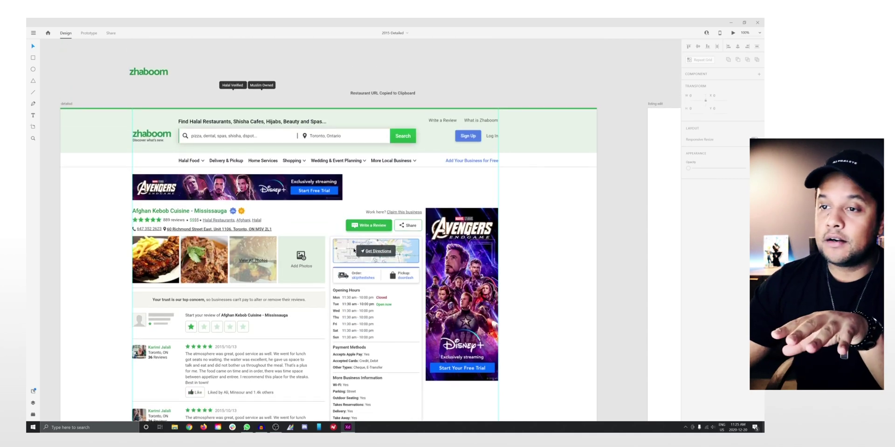
{"action": "scroll", "coordinate": [373, 242], "scroll_direction": "down", "scroll_amount": 2}
{"action": "scroll", "coordinate": [386, 238], "scroll_direction": "down", "scroll_amount": 2}
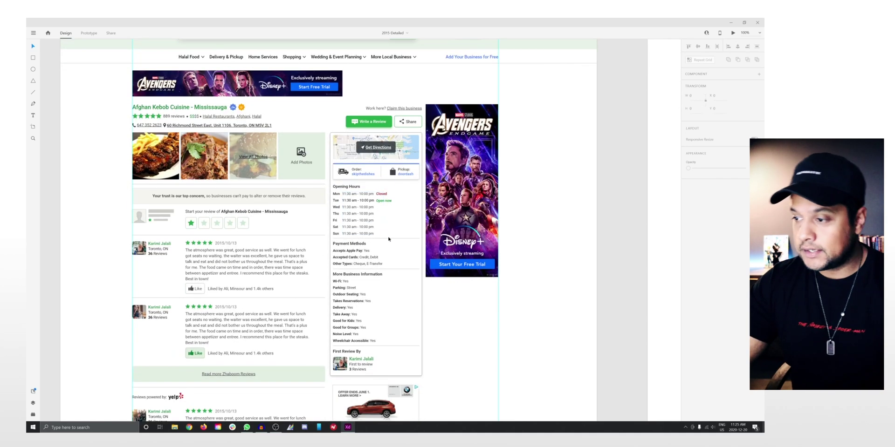
{"action": "key", "text": "z"}
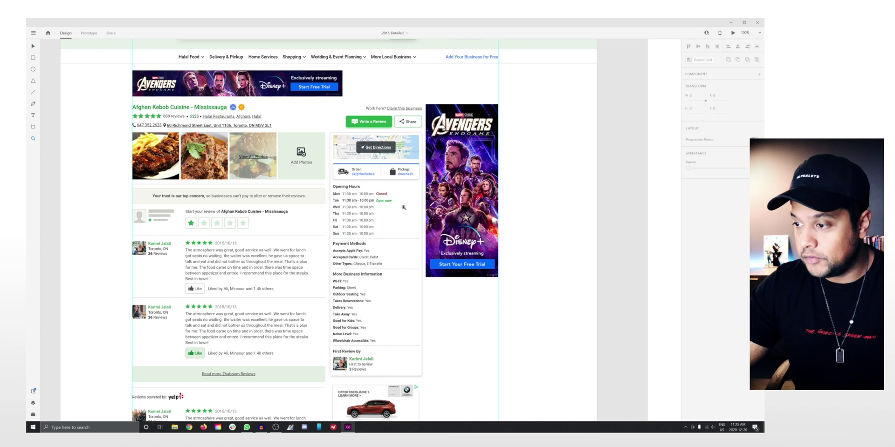
{"action": "key", "text": "v"}
{"action": "left_click", "coordinate": [404, 208]}
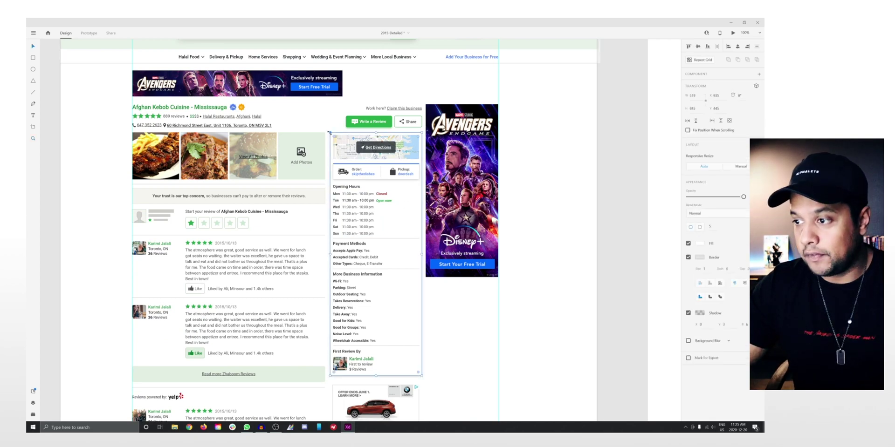
{"action": "double_click", "coordinate": [373, 170]}
{"action": "left_click", "coordinate": [369, 165]}
{"action": "left_click_drag", "start_coordinate": [369, 165], "coordinate": [540, 147]}
Deselect the moved line and select the Order/Pickup box
{"action": "left_click", "coordinate": [540, 190]}
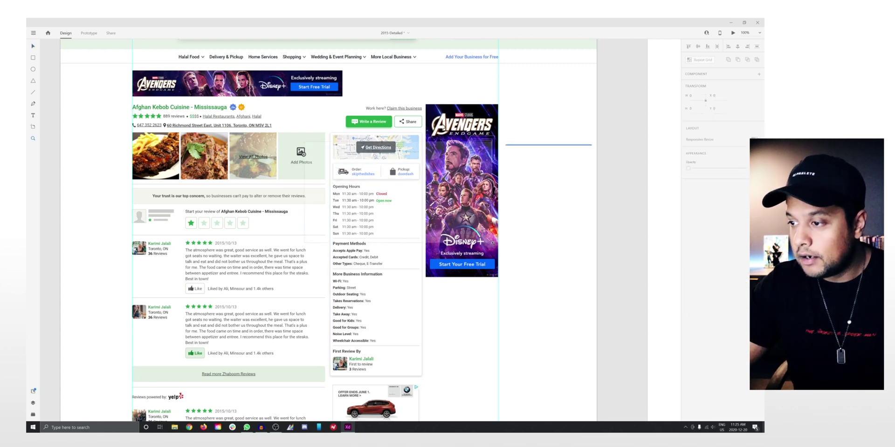
{"action": "scroll", "coordinate": [415, 175], "scroll_direction": "up", "scroll_amount": 5}
{"action": "left_click", "coordinate": [294, 149]}
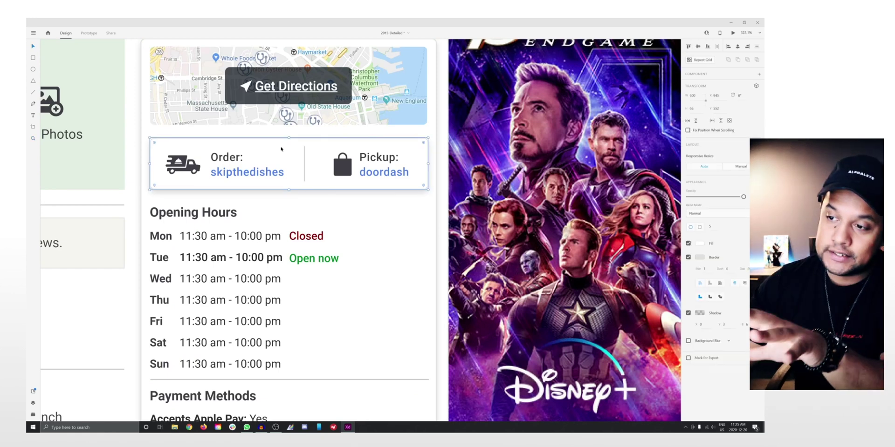
Set the Order/Pickup box's border colour to blue
{"action": "left_click", "coordinate": [699, 257]}
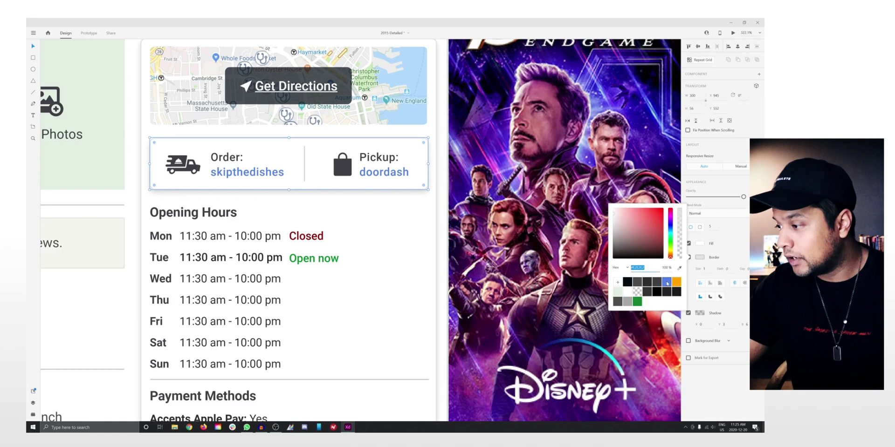
{"action": "left_click", "coordinate": [666, 283]}
{"action": "left_click", "coordinate": [704, 269]}
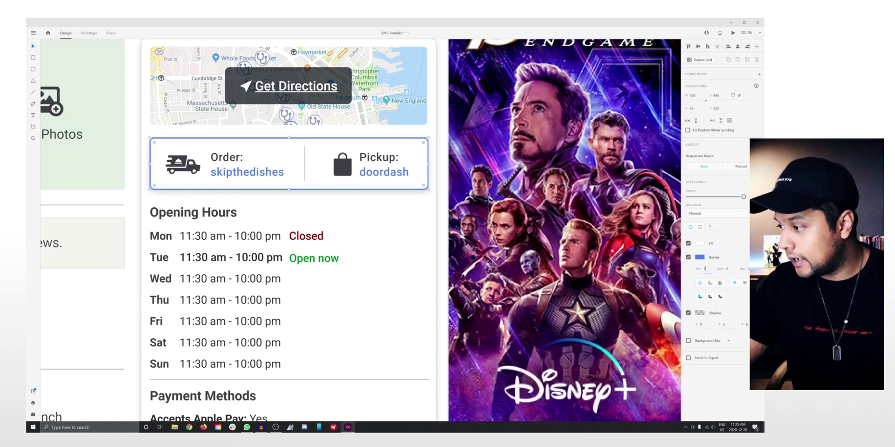
Turn off the drop shadow on the whole sidebar card
{"action": "left_click", "coordinate": [399, 282]}
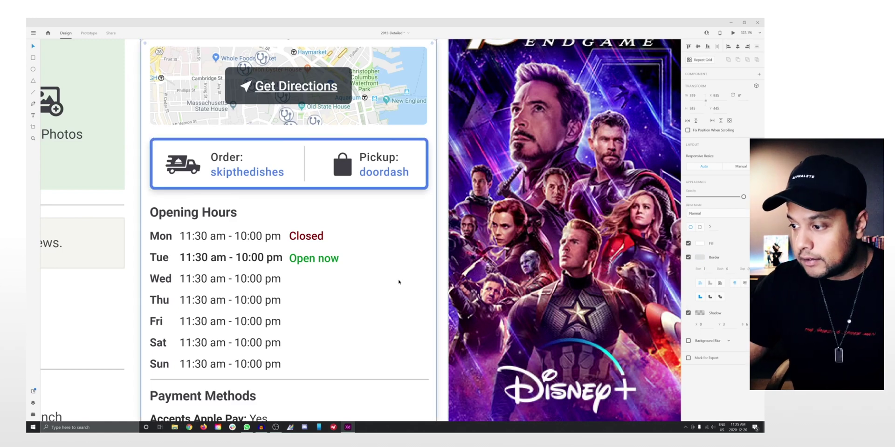
{"action": "left_click", "coordinate": [689, 314]}
{"action": "scroll", "coordinate": [380, 216], "scroll_direction": "down", "scroll_amount": 3}
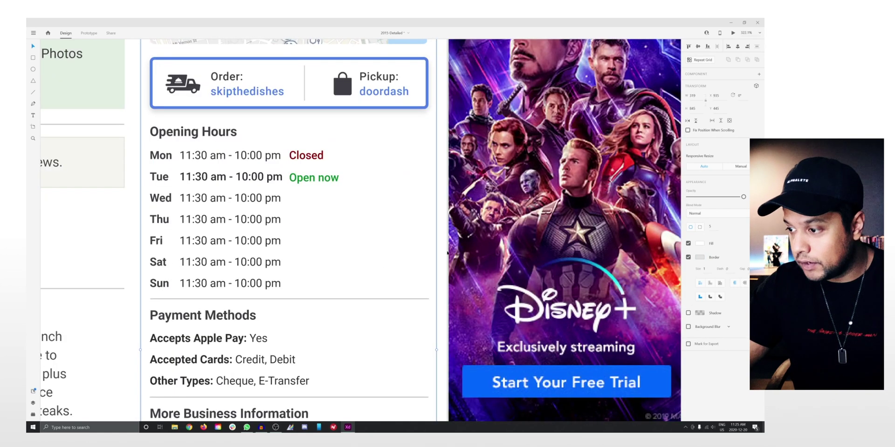
{"action": "left_click", "coordinate": [439, 249]}
{"action": "left_click_drag", "start_coordinate": [439, 251], "coordinate": [410, 234]}
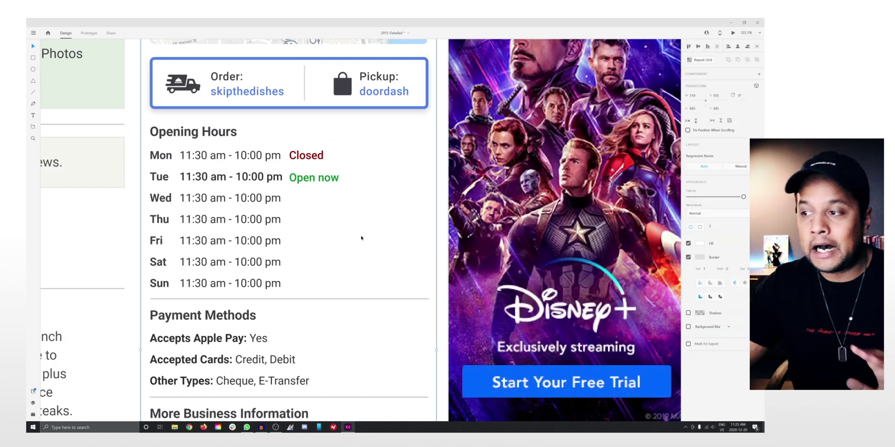
{"action": "scroll", "coordinate": [361, 238], "scroll_direction": "up", "scroll_amount": 2}
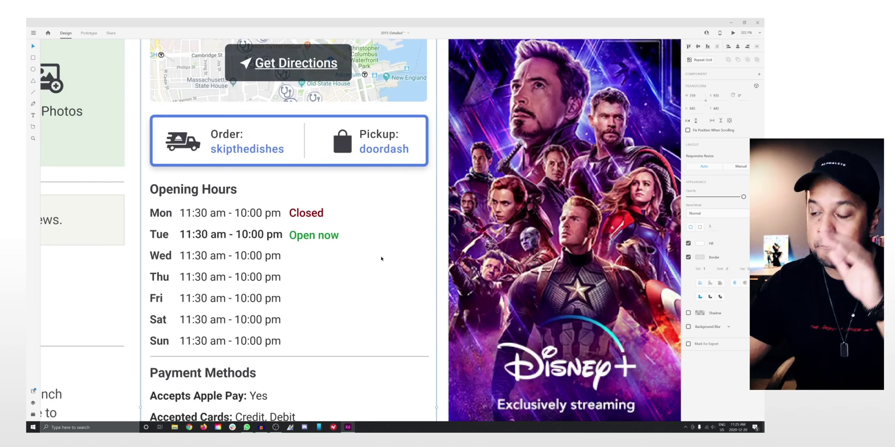
Make the Order/Pickup box's shadow colour fully opaque black (100% opacity)
{"action": "left_click", "coordinate": [319, 132]}
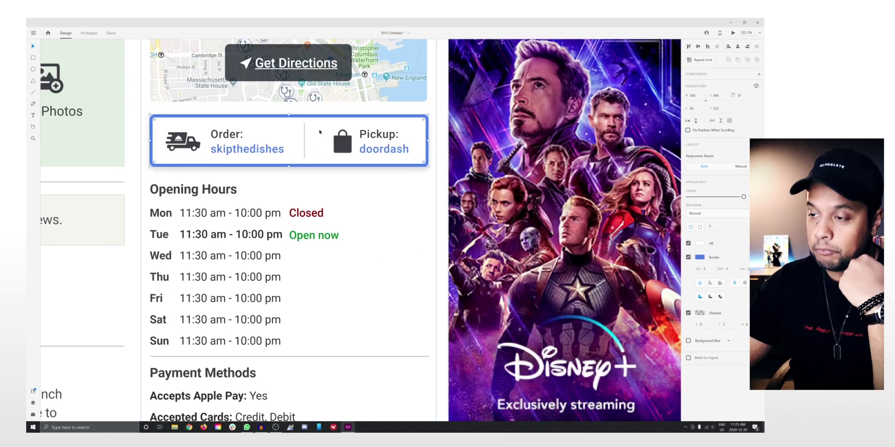
{"action": "scroll", "coordinate": [319, 132], "scroll_direction": "up", "scroll_amount": 1}
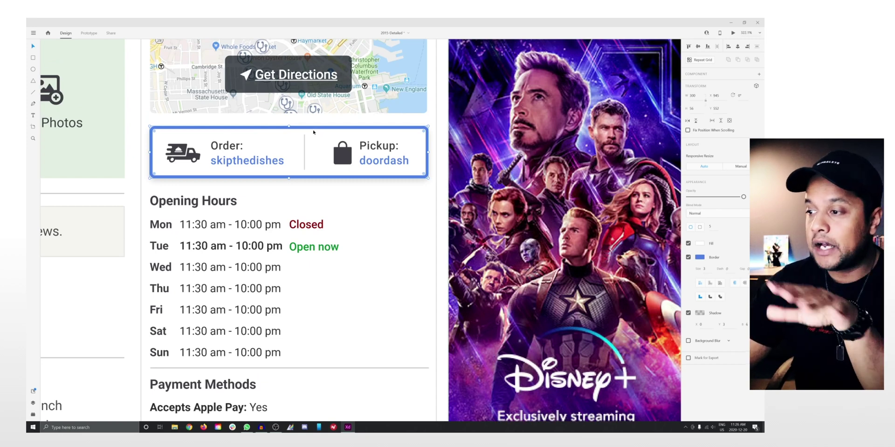
{"action": "left_click", "coordinate": [699, 313]}
{"action": "left_click_drag", "start_coordinate": [679, 305], "coordinate": [685, 257]}
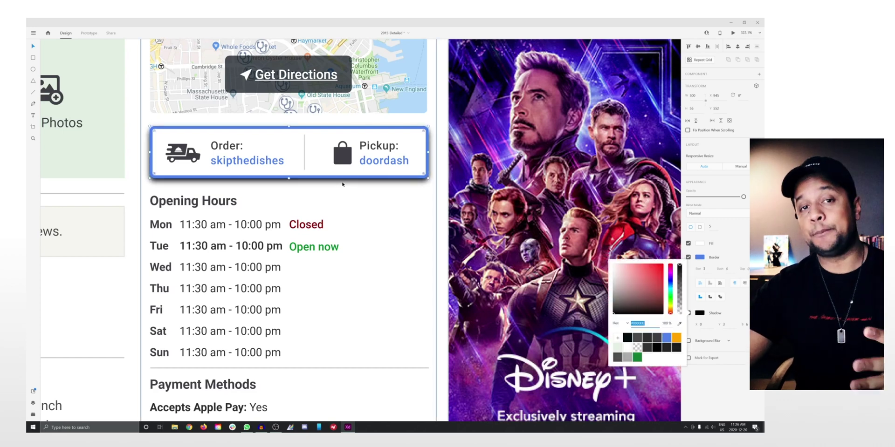
{"action": "left_click", "coordinate": [364, 194]}
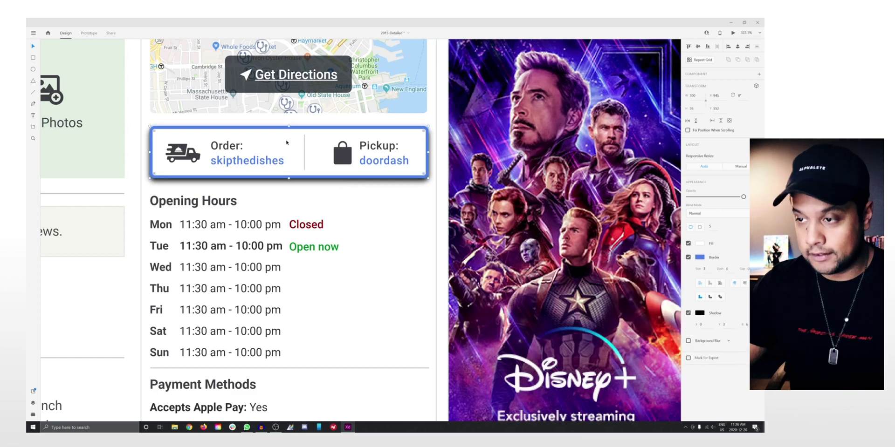
Copy the styled Order/Pickup box and zoom to 100% to show the whole page
{"action": "right_click", "coordinate": [283, 139]}
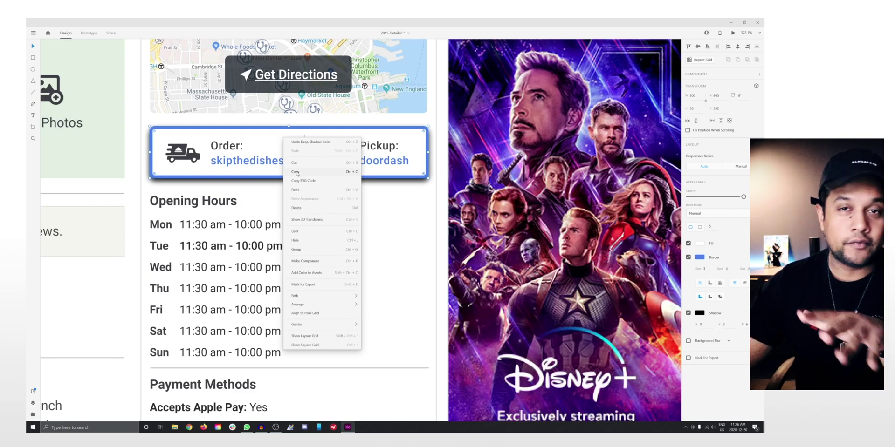
{"action": "left_click", "coordinate": [296, 172]}
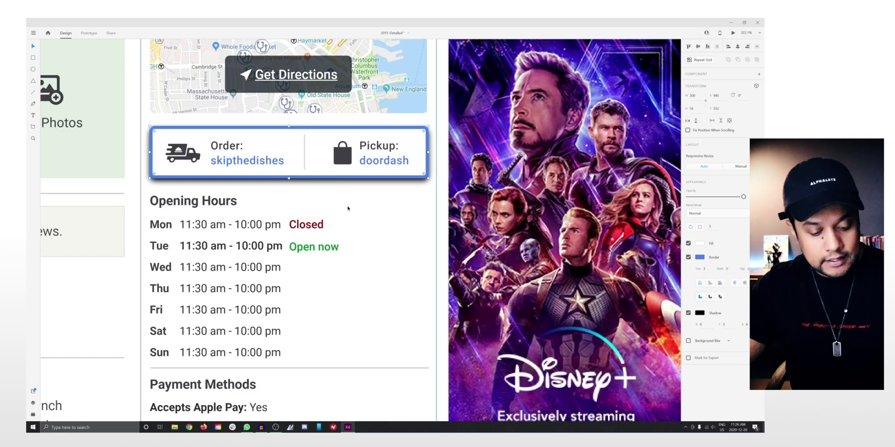
{"action": "key", "text": "ctrl+1"}
{"action": "scroll", "coordinate": [359, 237], "scroll_direction": "down", "scroll_amount": 3}
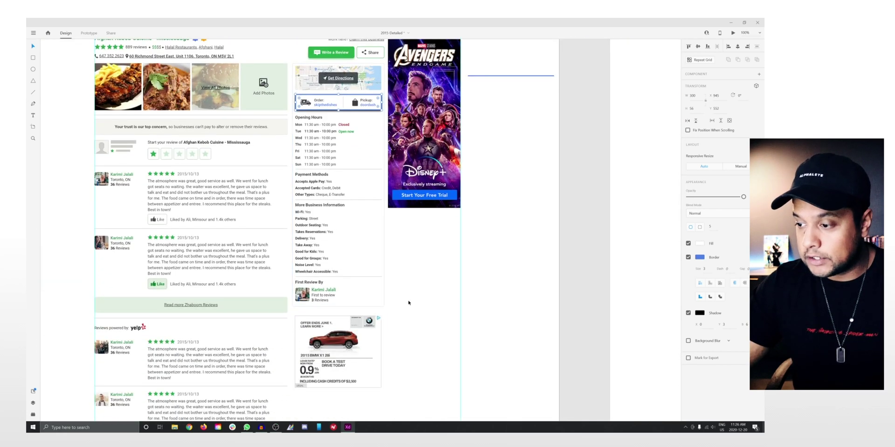
Select the right info column and zoom in on its edge, then back to 100%
{"action": "left_click", "coordinate": [366, 234]}
{"action": "scroll", "coordinate": [370, 242], "scroll_direction": "up", "scroll_amount": 2}
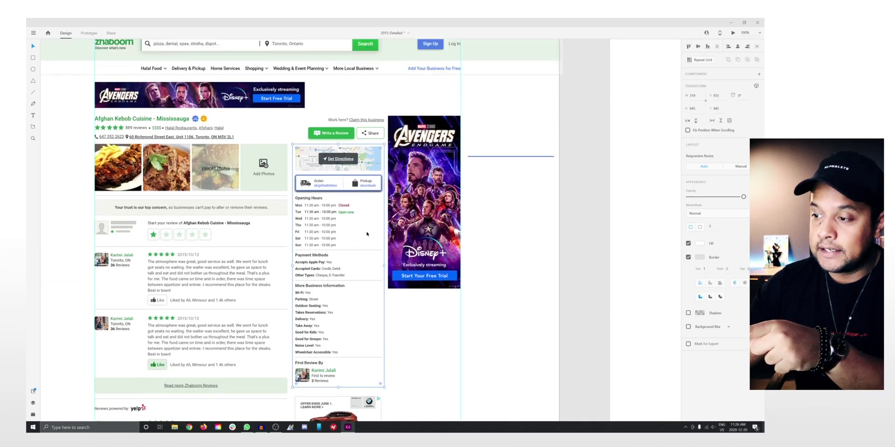
{"action": "key", "text": "Escape"}
{"action": "left_click", "coordinate": [374, 322]}
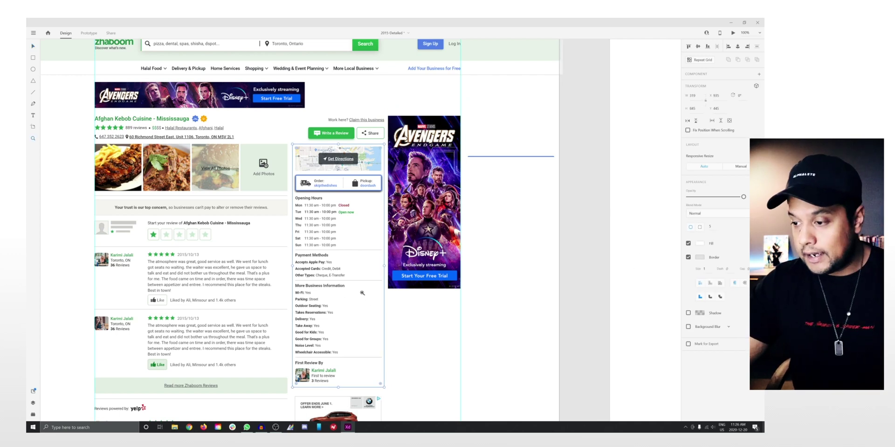
{"action": "left_click_drag", "start_coordinate": [362, 293], "coordinate": [410, 316]}
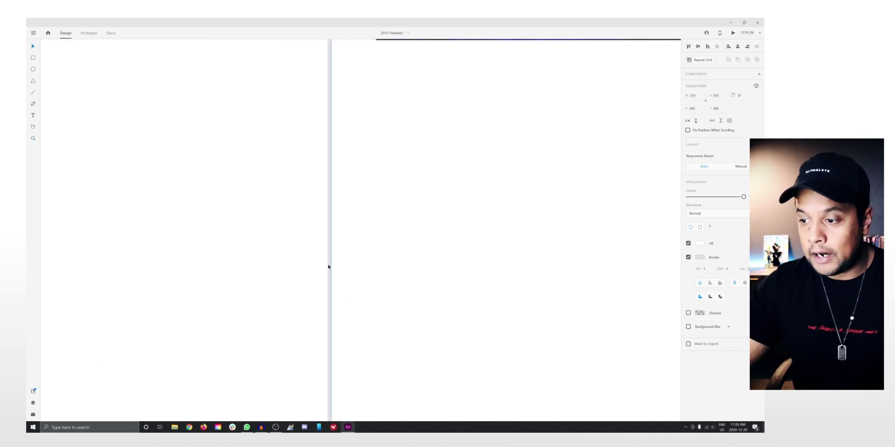
{"action": "key", "text": "ctrl+1"}
Open and dismiss the canvas actions menu, then select the Order/Pickup box inside the column
{"action": "right_click", "coordinate": [334, 157]}
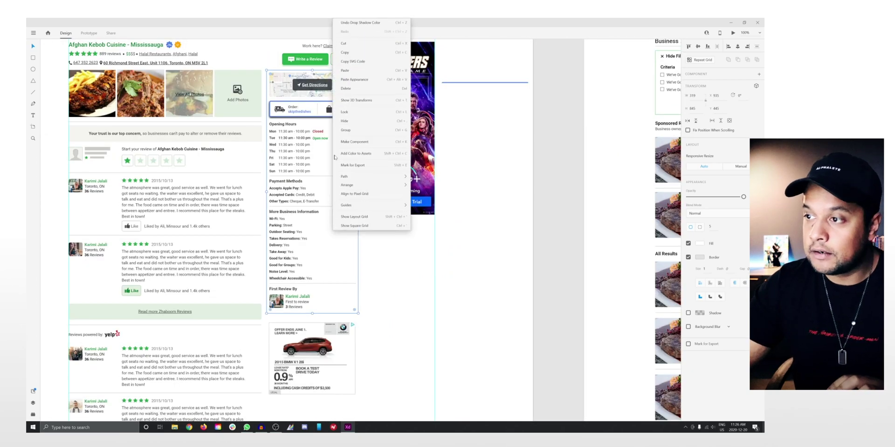
{"action": "left_click", "coordinate": [329, 302]}
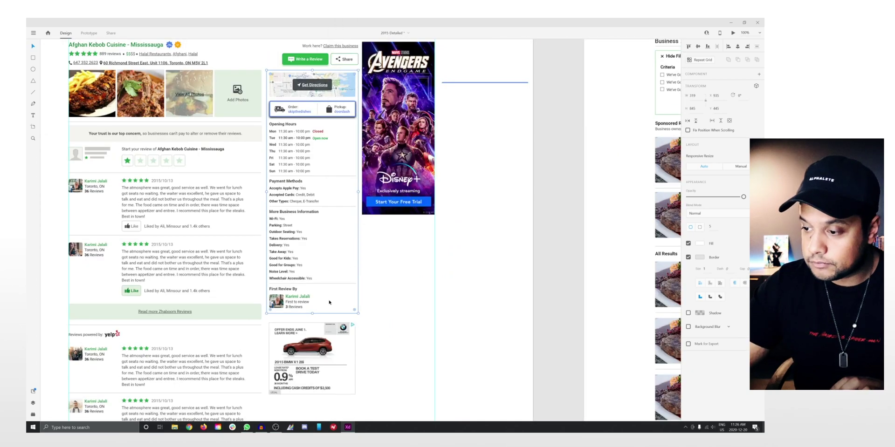
{"action": "right_click", "coordinate": [328, 303]}
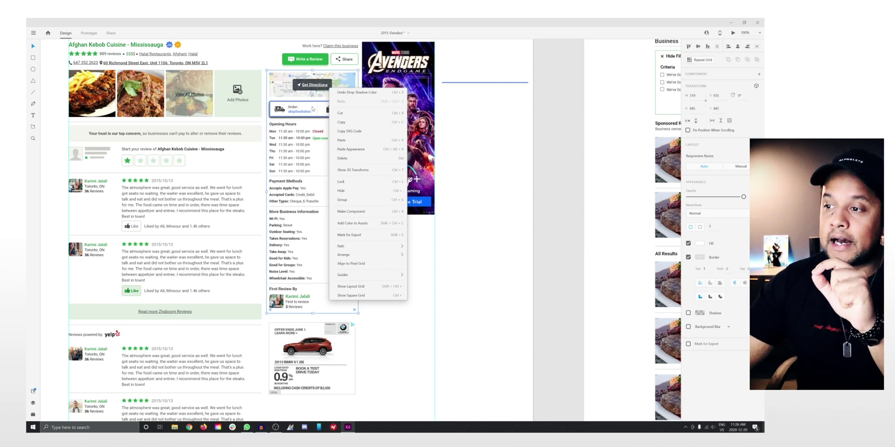
{"action": "left_click", "coordinate": [312, 109]}
{"action": "double_click", "coordinate": [312, 108]}
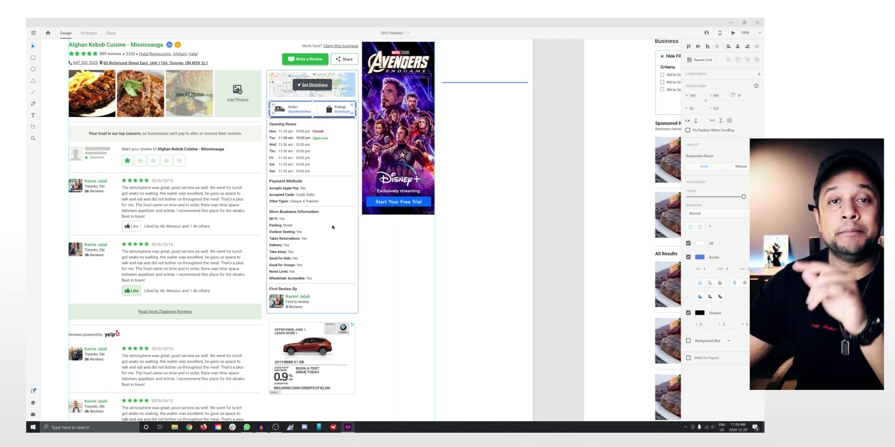
Paste Appearance onto the right info column to apply the blue border and black shadow
{"action": "left_click", "coordinate": [333, 227]}
{"action": "right_click", "coordinate": [332, 228]}
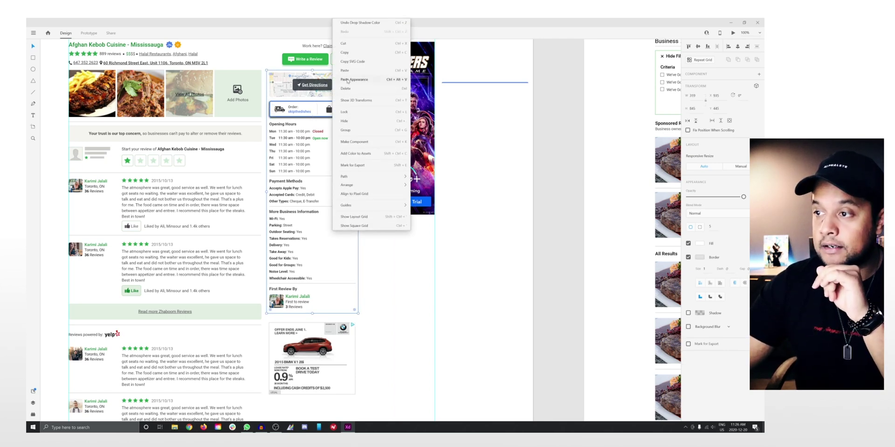
{"action": "left_click", "coordinate": [351, 79]}
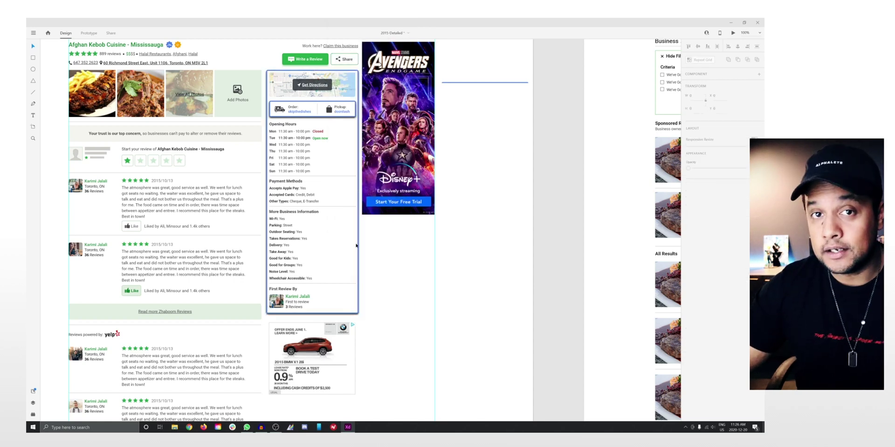
{"action": "left_click", "coordinate": [355, 245]}
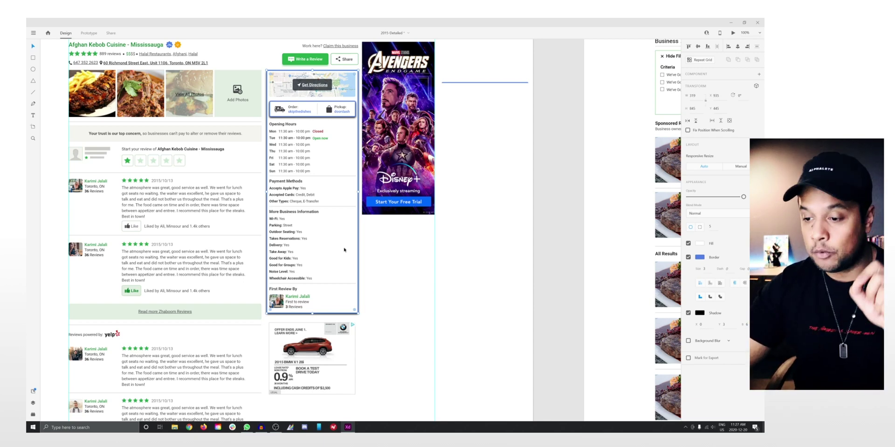
{"action": "scroll", "coordinate": [302, 258], "scroll_direction": "down", "scroll_amount": 2}
{"action": "left_click", "coordinate": [238, 273]}
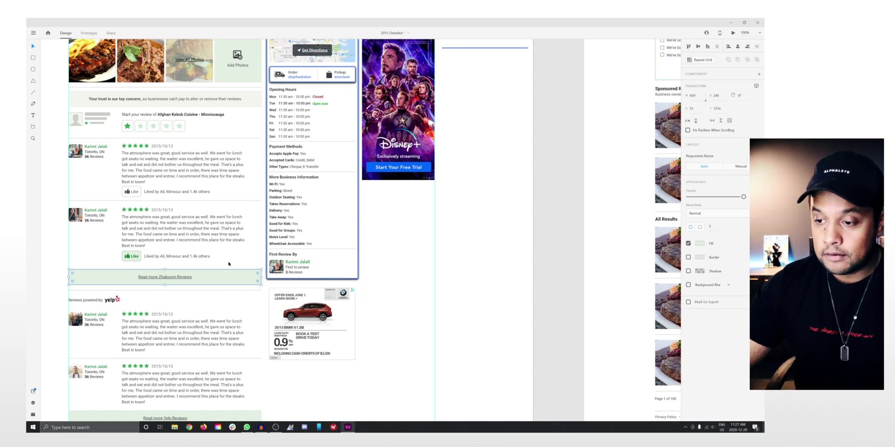
Paste Appearance onto the Read more Zhaboom Reviews box
{"action": "right_click", "coordinate": [227, 280]}
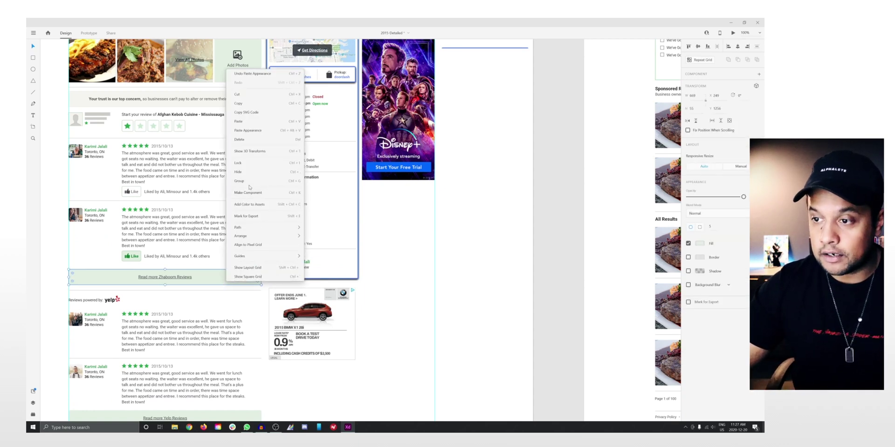
{"action": "right_click", "coordinate": [222, 281]}
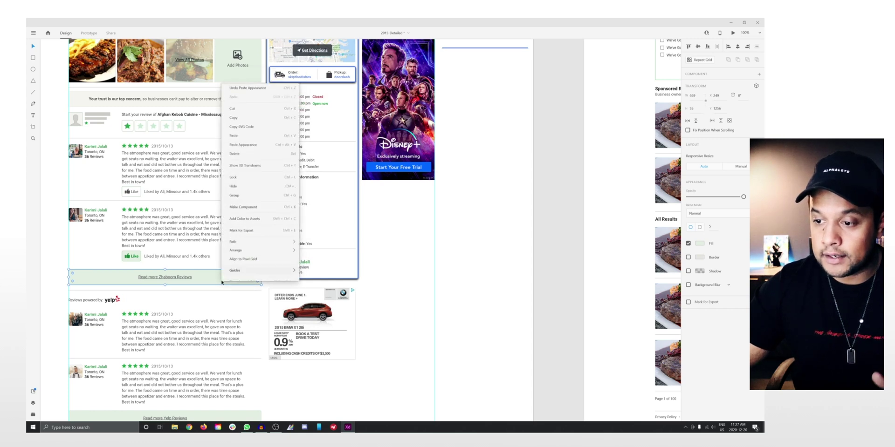
{"action": "left_click", "coordinate": [243, 131]}
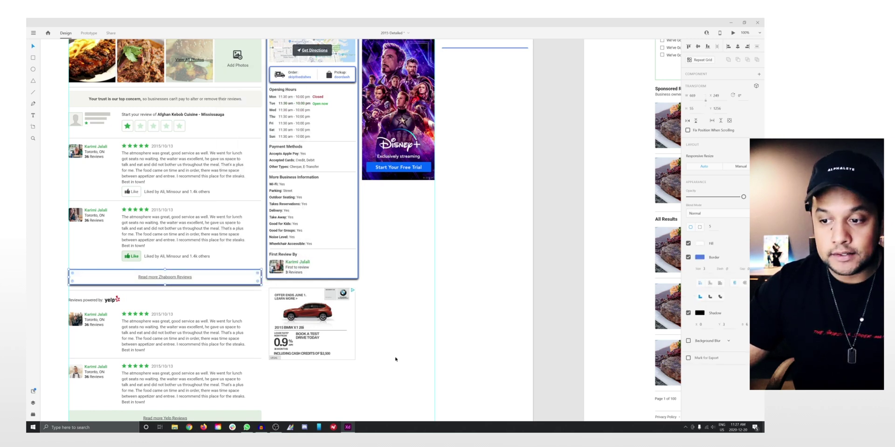
Paste Appearance onto the second review's Like button for the blue border and shadow
{"action": "left_click", "coordinate": [136, 260]}
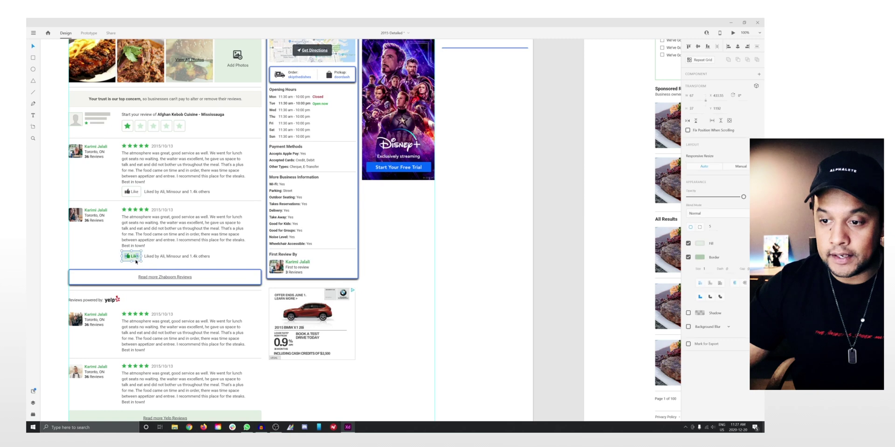
{"action": "right_click", "coordinate": [136, 262]}
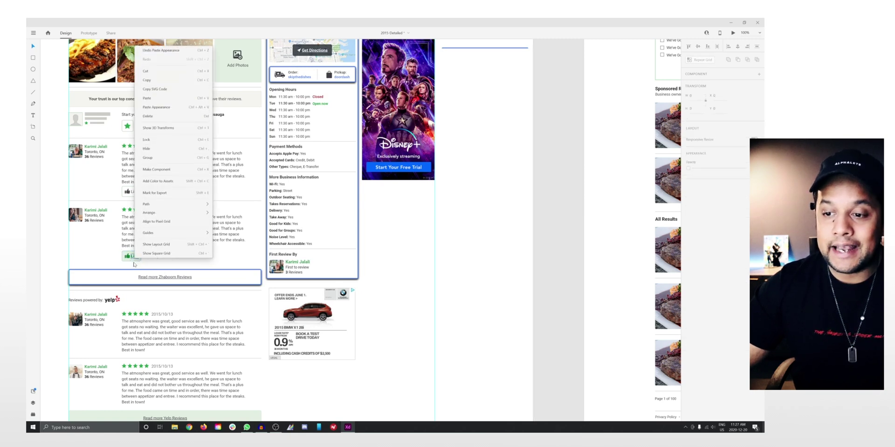
{"action": "left_click", "coordinate": [134, 264]}
{"action": "left_click", "coordinate": [133, 261]}
{"action": "right_click", "coordinate": [132, 261]}
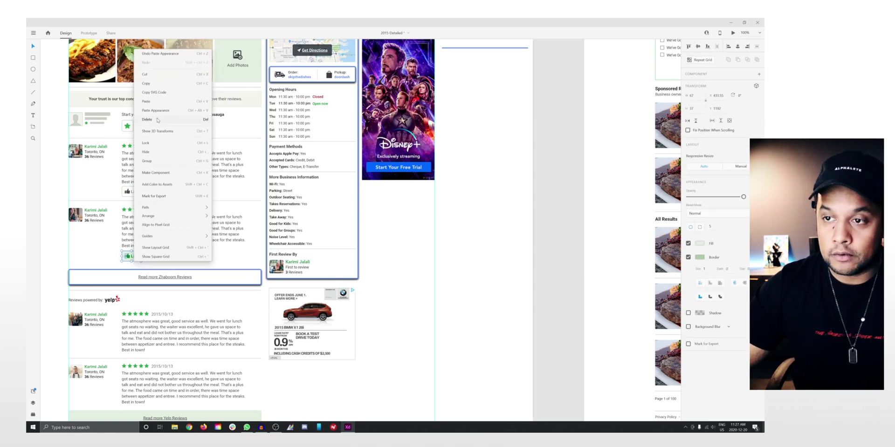
{"action": "left_click", "coordinate": [168, 131]}
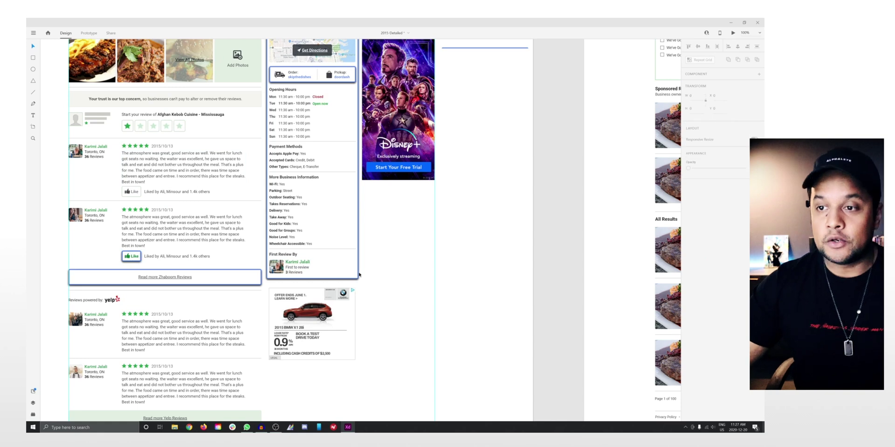
{"action": "scroll", "coordinate": [159, 186], "scroll_direction": "up", "scroll_amount": 2}
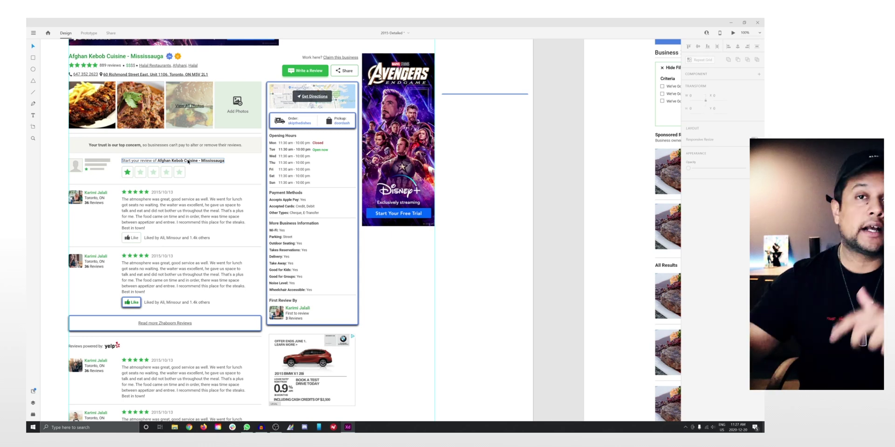
{"action": "scroll", "coordinate": [218, 189], "scroll_direction": "down", "scroll_amount": 1}
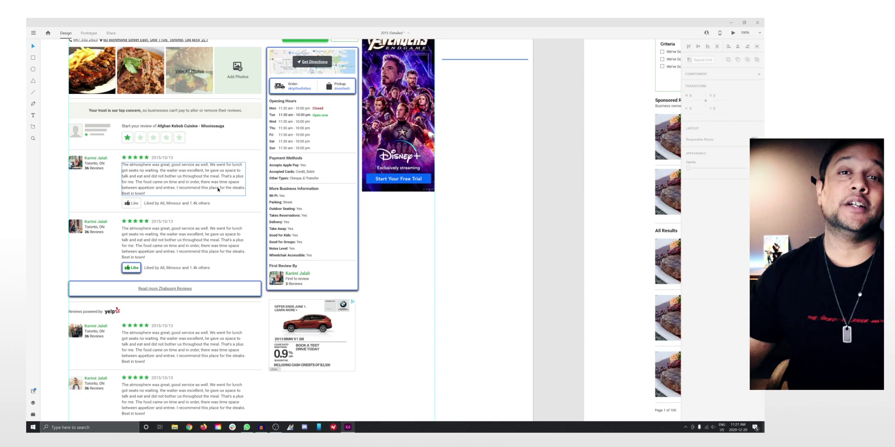
{"action": "scroll", "coordinate": [416, 251], "scroll_direction": "up", "scroll_amount": 2}
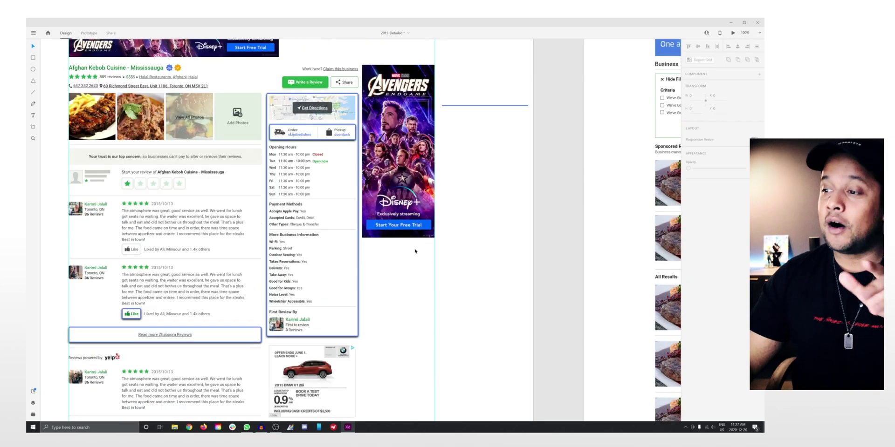
{"action": "scroll", "coordinate": [417, 259], "scroll_direction": "down", "scroll_amount": 1}
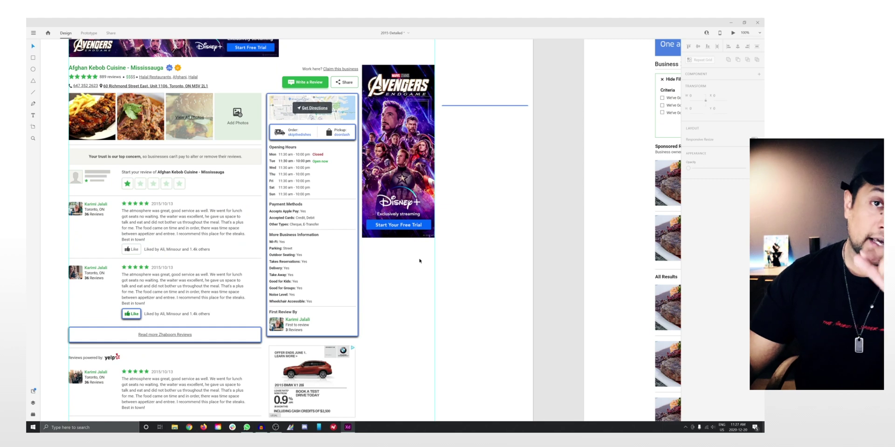
{"action": "scroll", "coordinate": [410, 263], "scroll_direction": "up", "scroll_amount": 1}
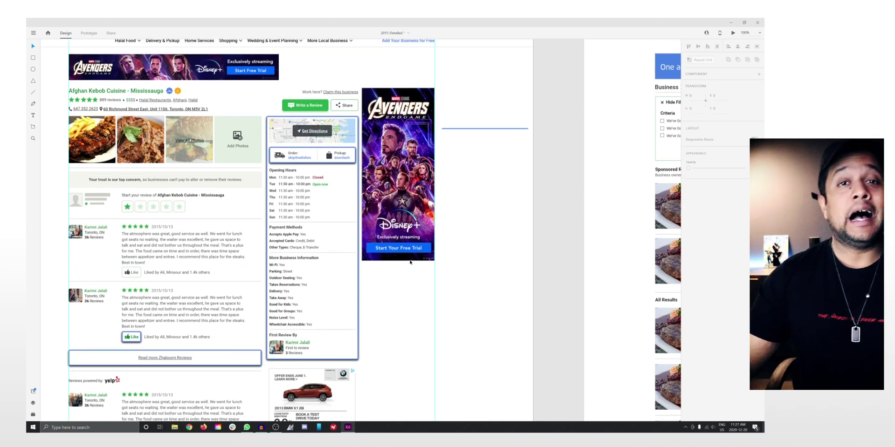